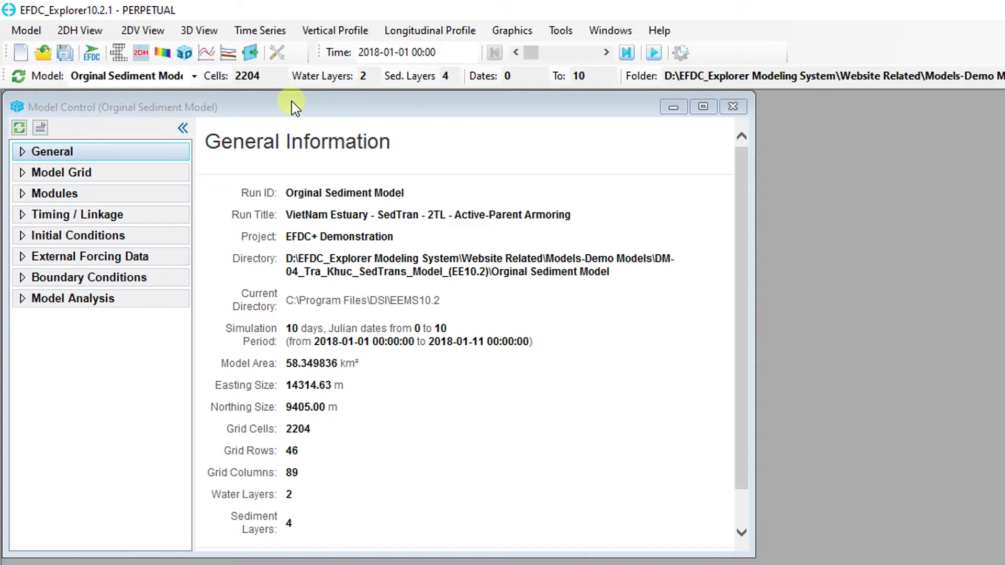
- Start a new time series extraction from the Time Series Plot choices
left_click(288, 34)
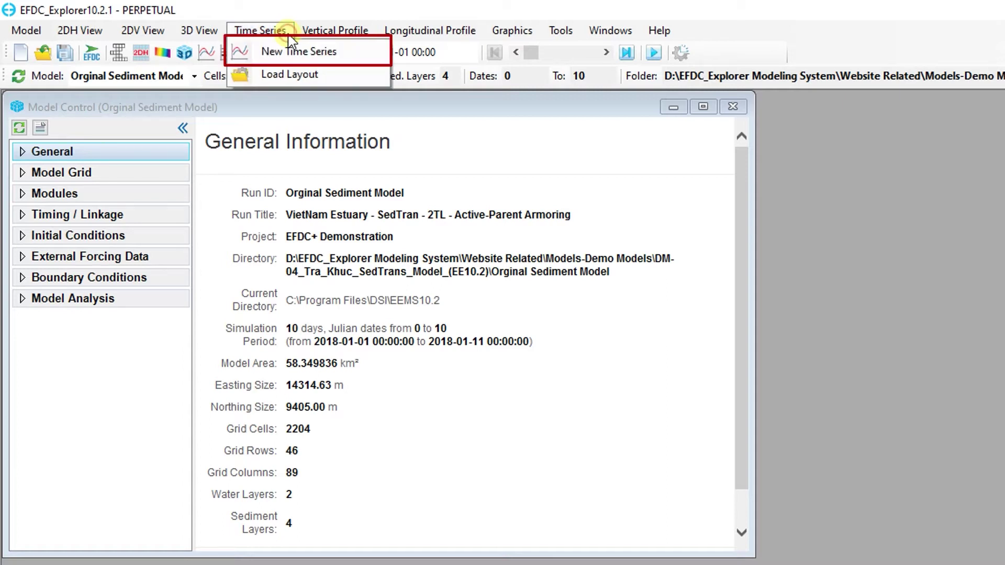
left_click(297, 111)
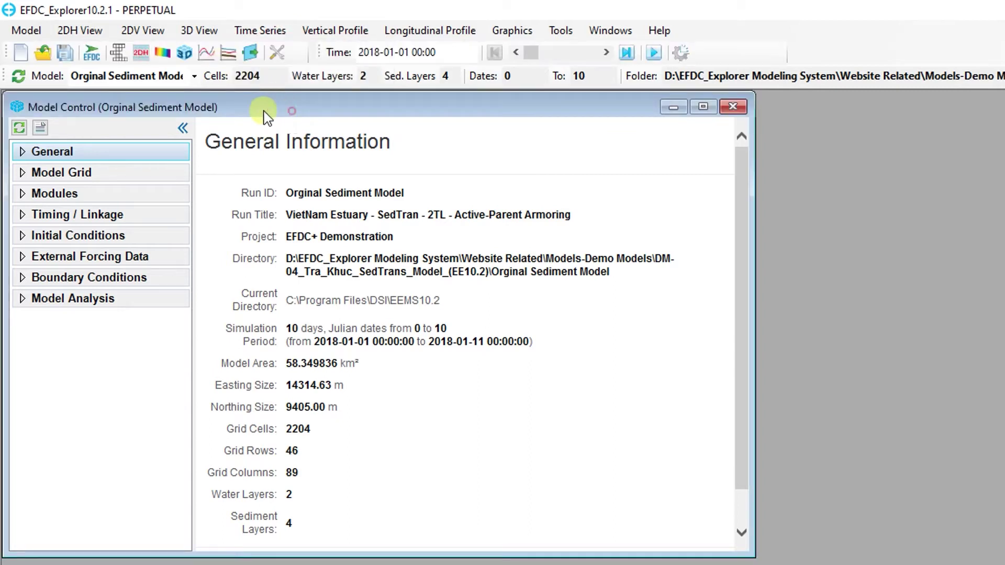
left_click(209, 57)
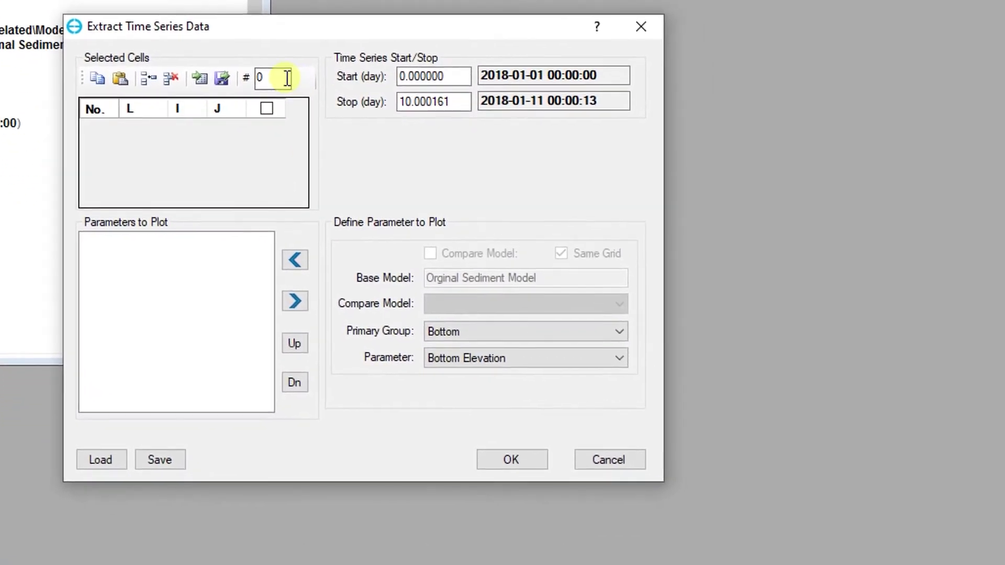
- Set the extraction to one cell, L 50 (I 69, J 6), over 0–10 days
double_click(287, 78)
type("1")
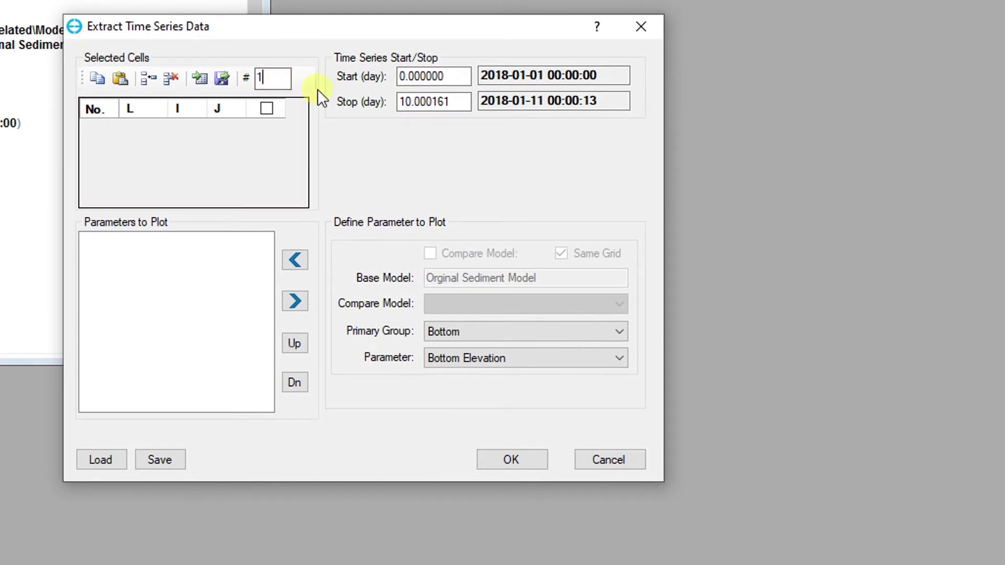
key("Return")
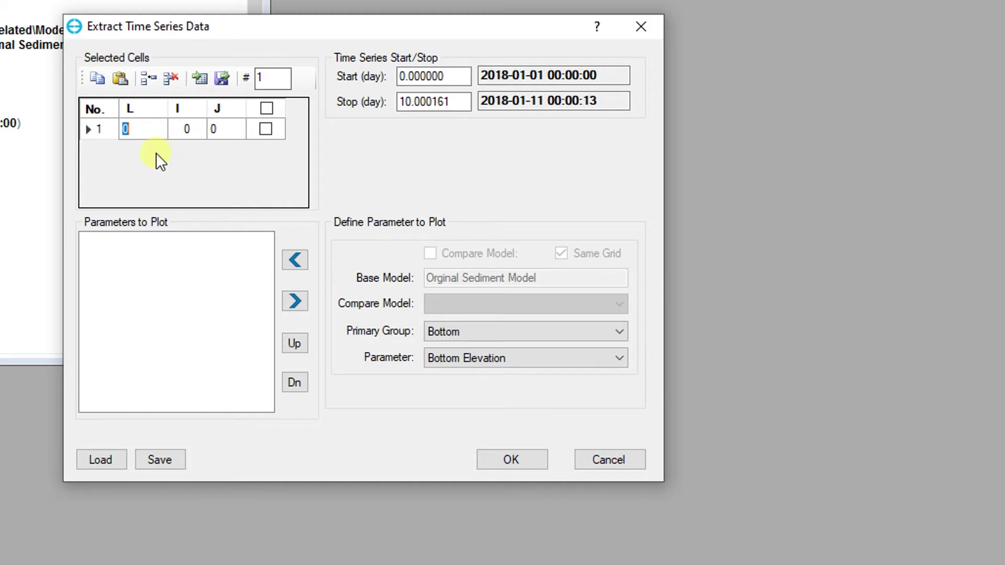
type("50")
key("Return")
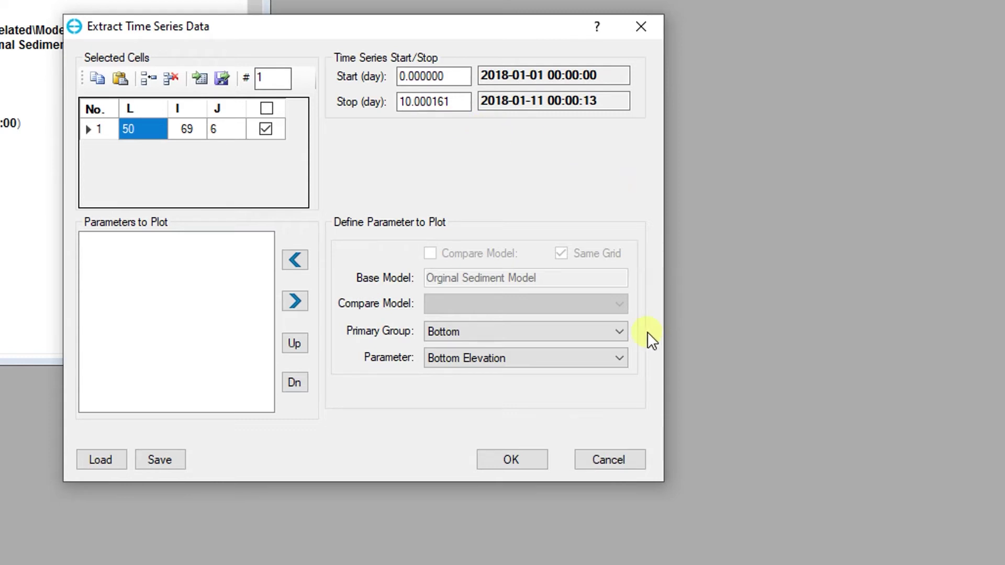
left_click(621, 331)
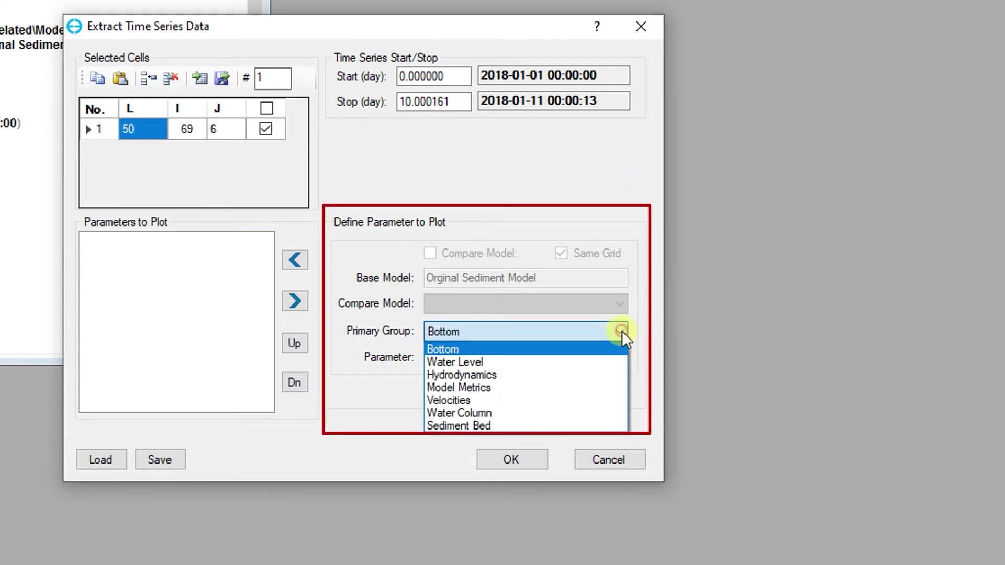
- Add depth-averaged Flow from the Velocities group to the parameters to plot
left_click(585, 399)
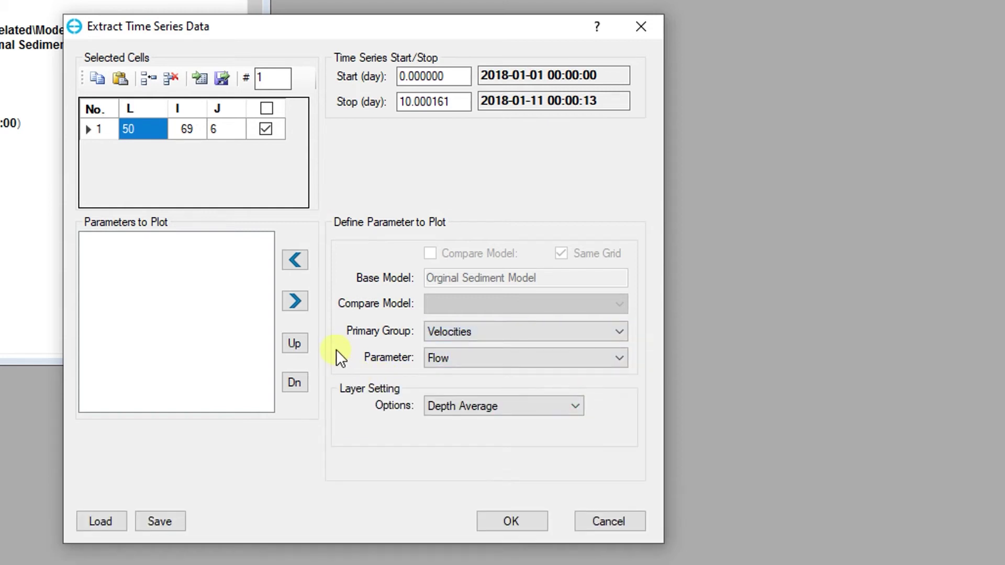
left_click(305, 264)
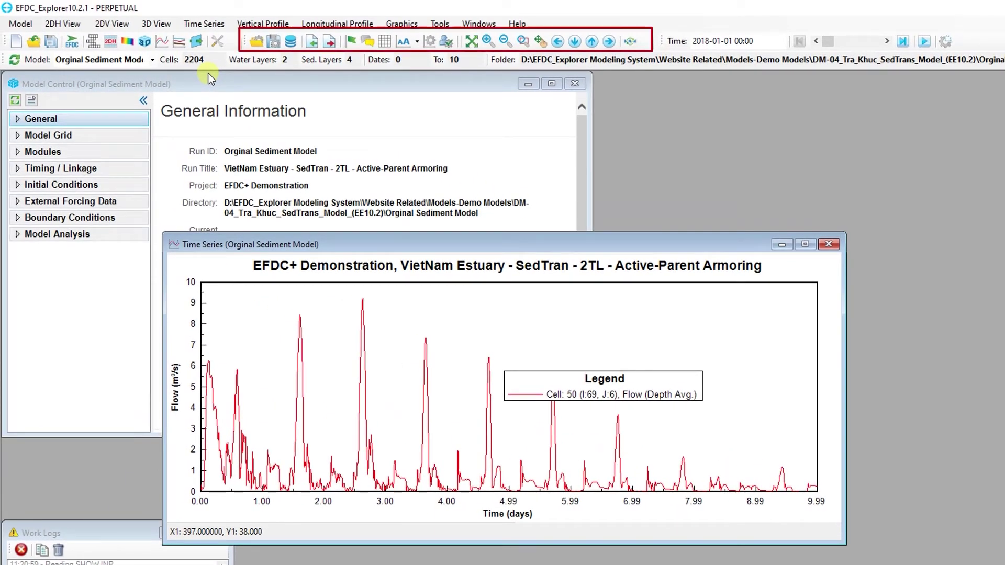
- Check the Data Series settings of the cell 50 flow chart, then return to the Time Series menu
left_click(225, 25)
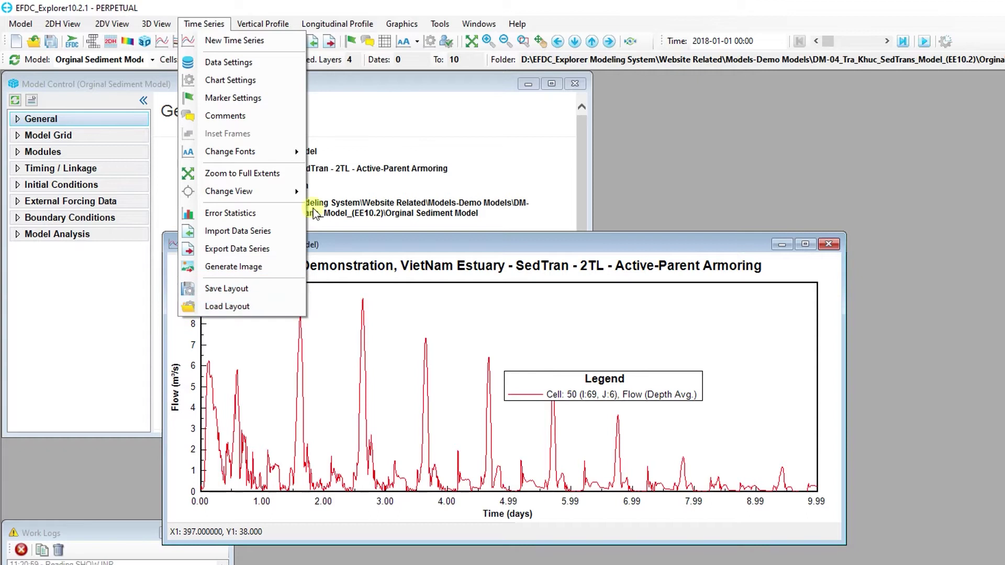
left_click(267, 63)
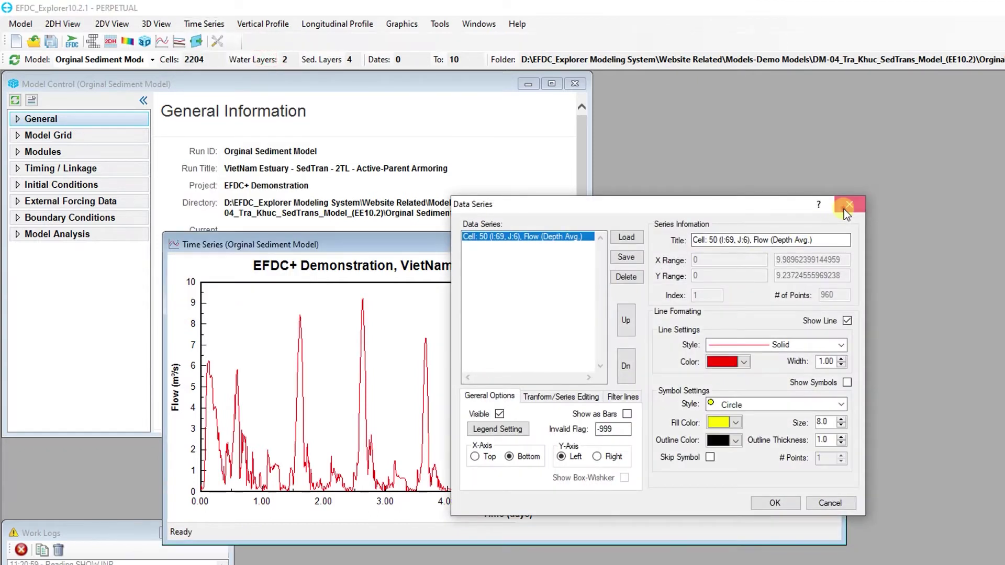
left_click(844, 209)
left_click(194, 25)
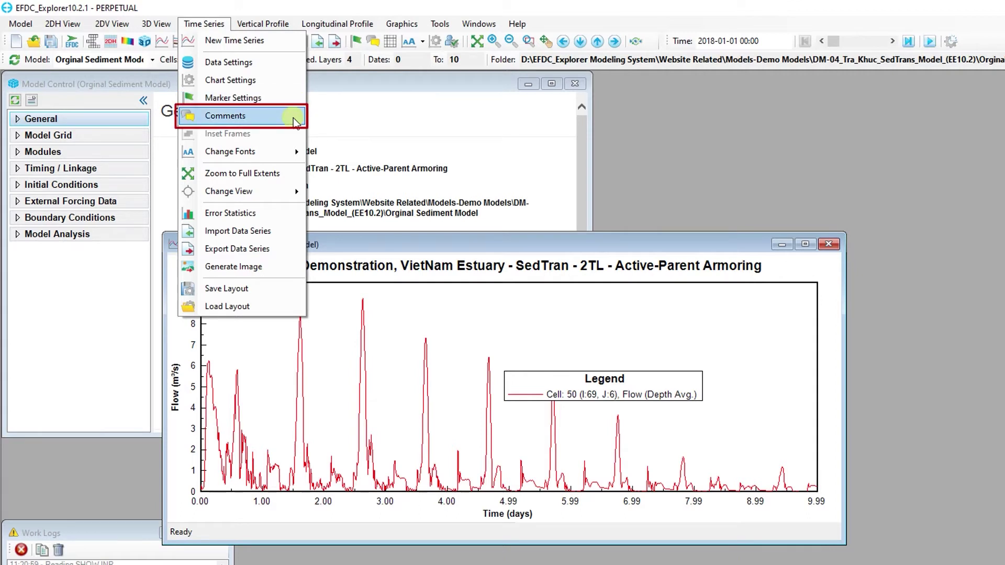
- Enlarge the cell 50 flow chart window and view its shortcut-key help
left_click(367, 243)
left_click_drag(366, 234, 355, 79)
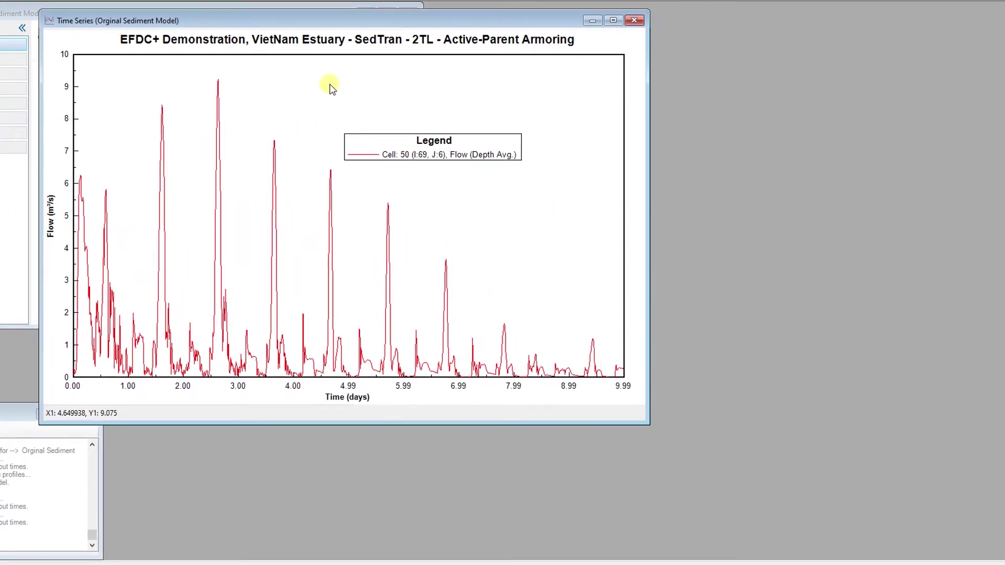
key("F1")
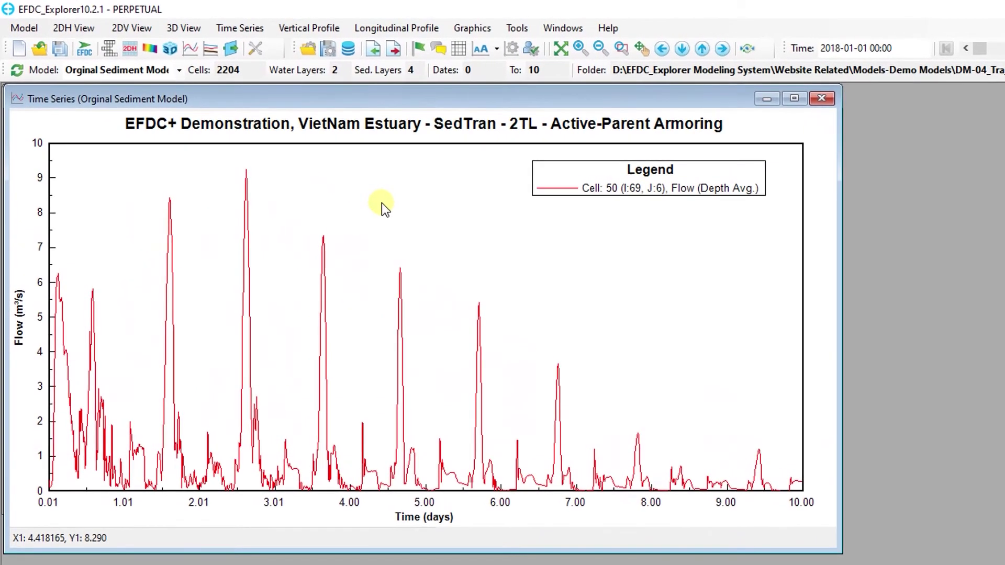
- Open Error Statistics for the cell 50 flow series with Break into Periods enabled
left_click(262, 27)
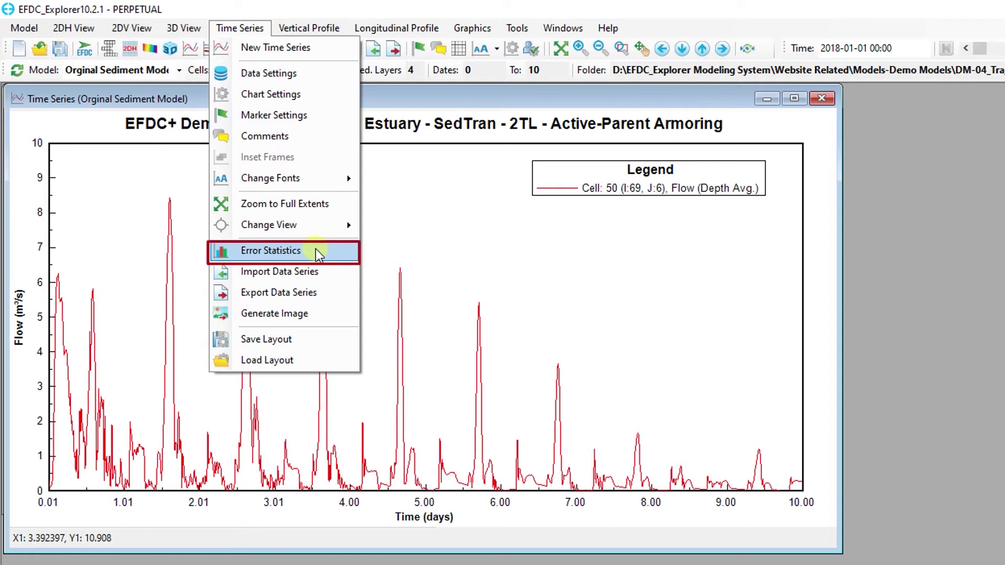
left_click(318, 252)
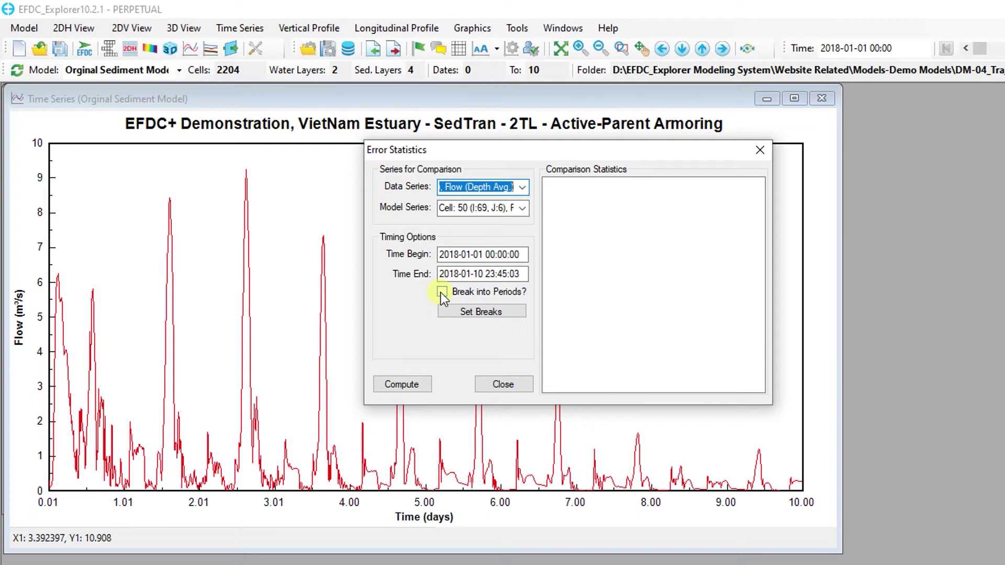
left_click(442, 292)
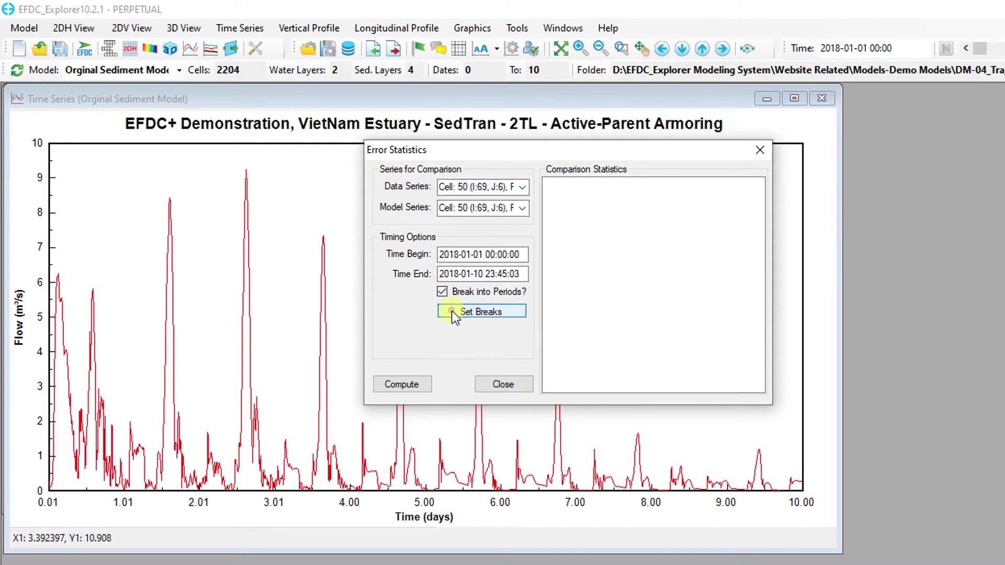
- Add a period break at 2018-01-01 and compute the error statistics, giving 959 data pairs
left_click(453, 314)
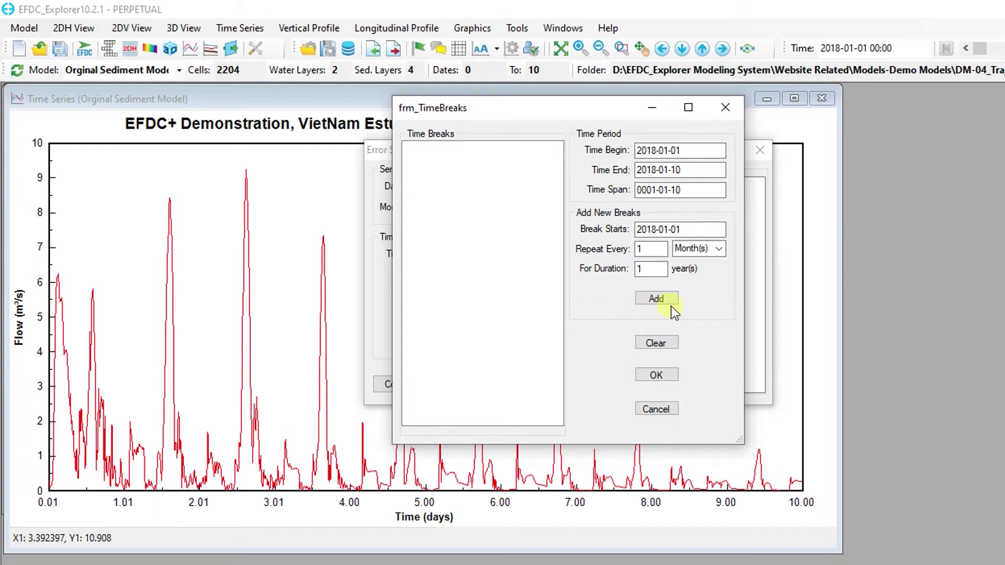
left_click(700, 169)
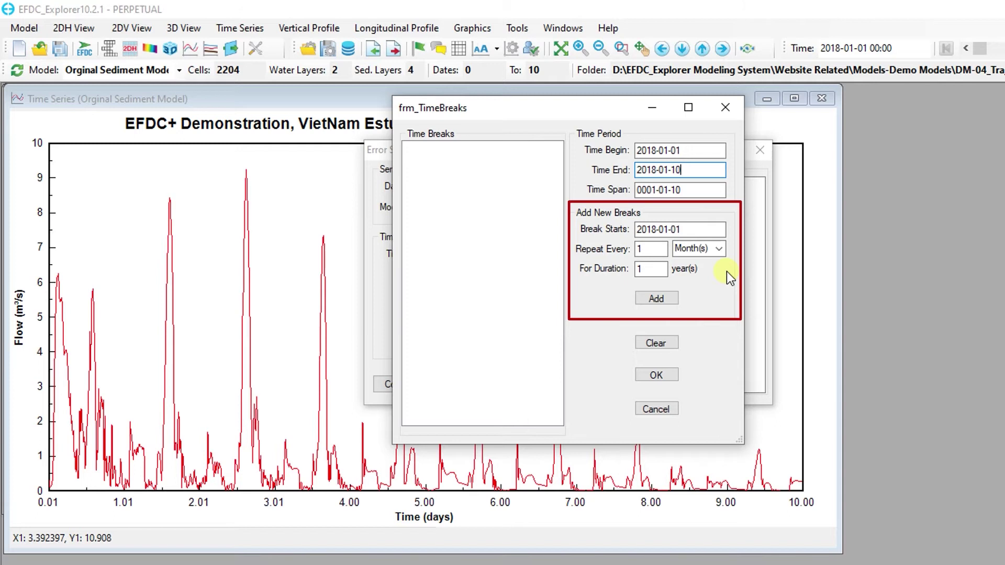
left_click(660, 299)
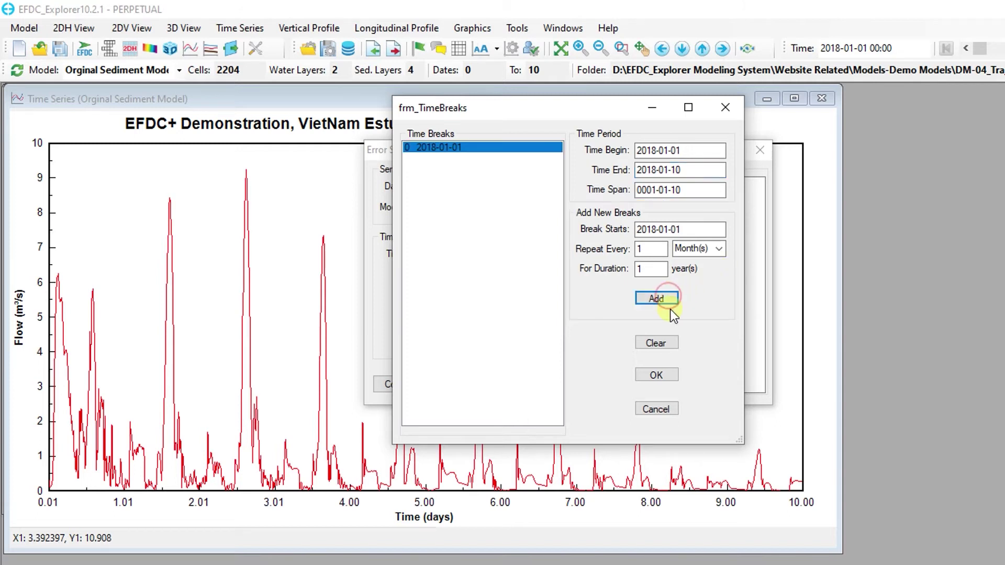
left_click(661, 374)
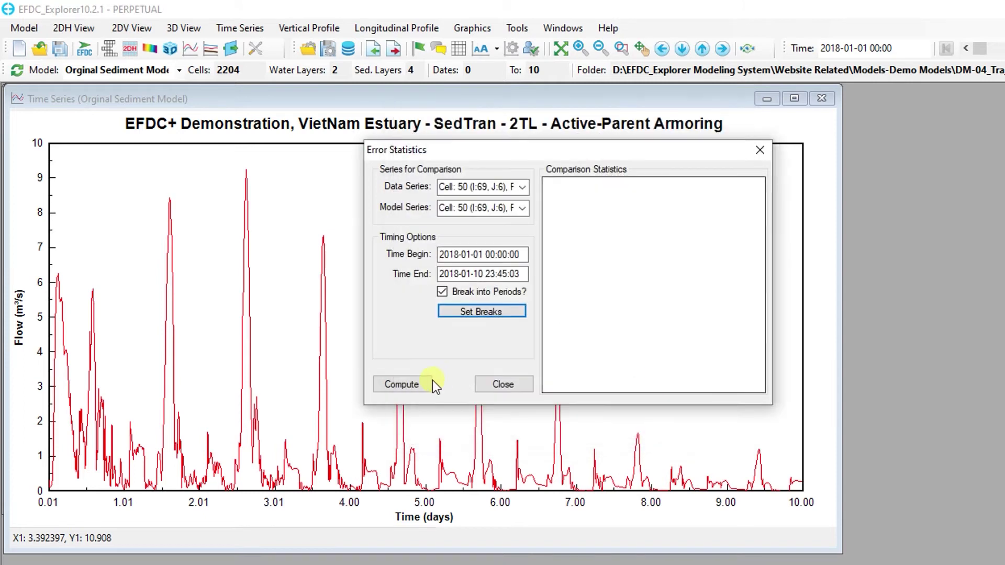
left_click(429, 387)
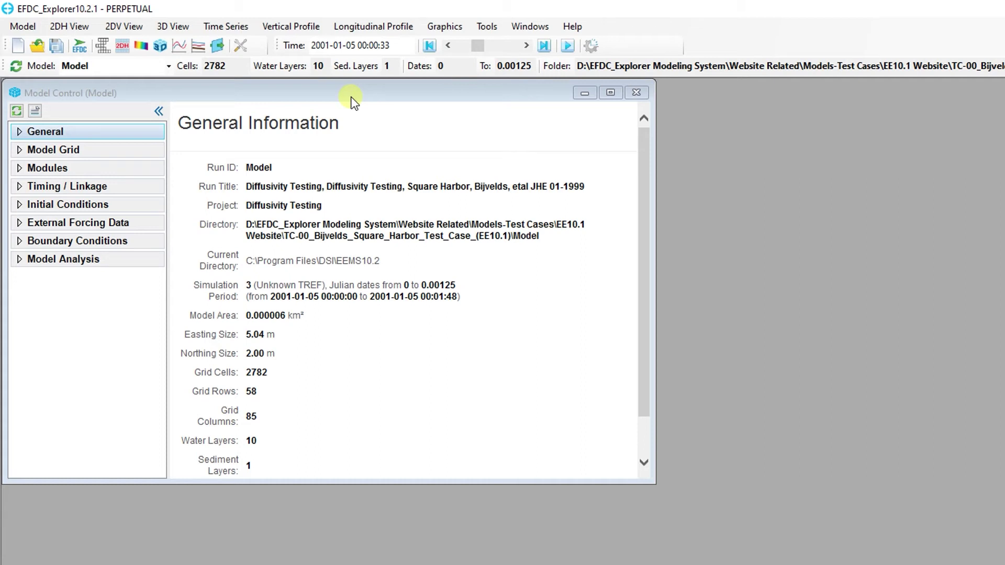
- Start a new vertical profile for one cell, L 2040 (cell 60,46)
left_click(271, 30)
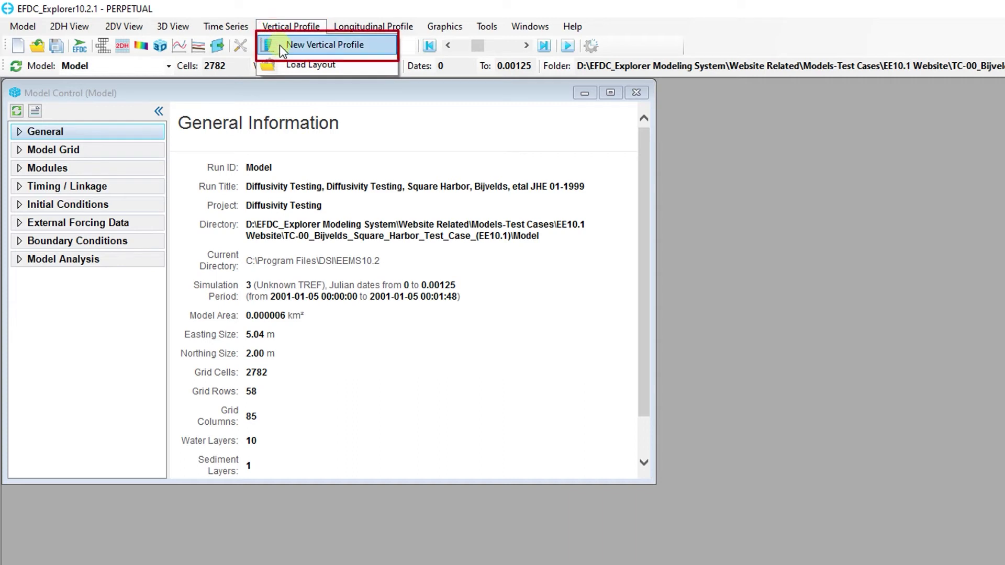
left_click(279, 45)
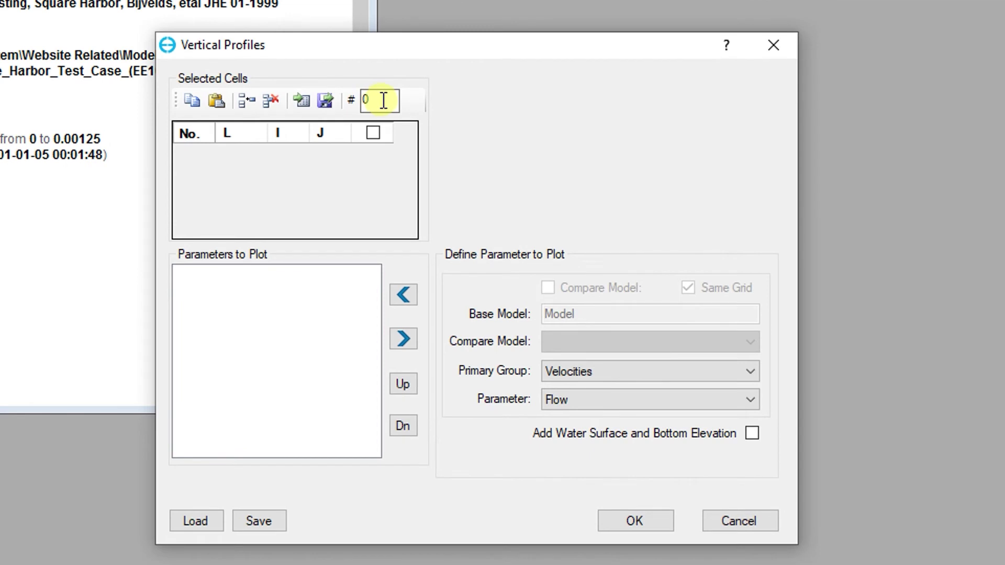
double_click(382, 101)
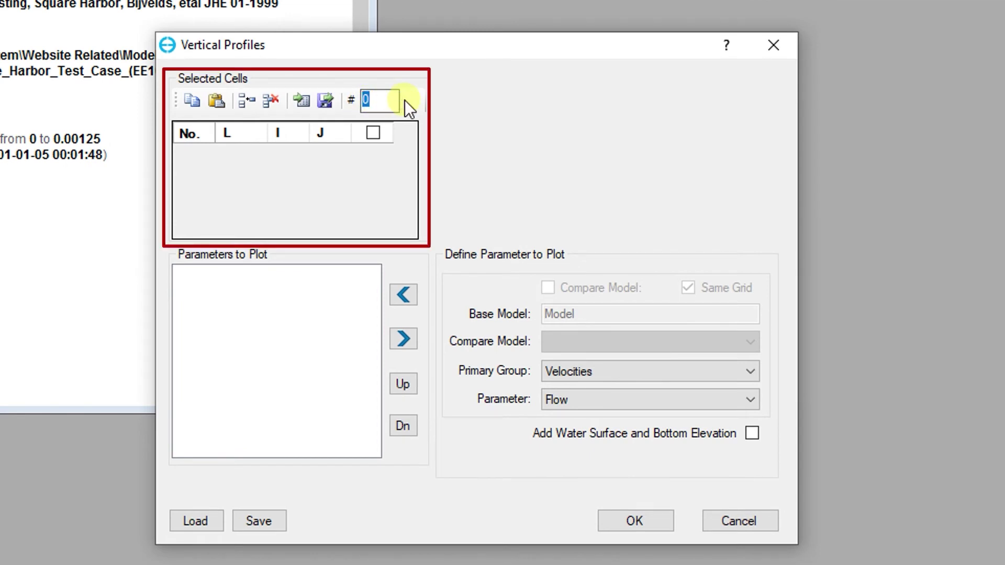
type("1")
key("Tab")
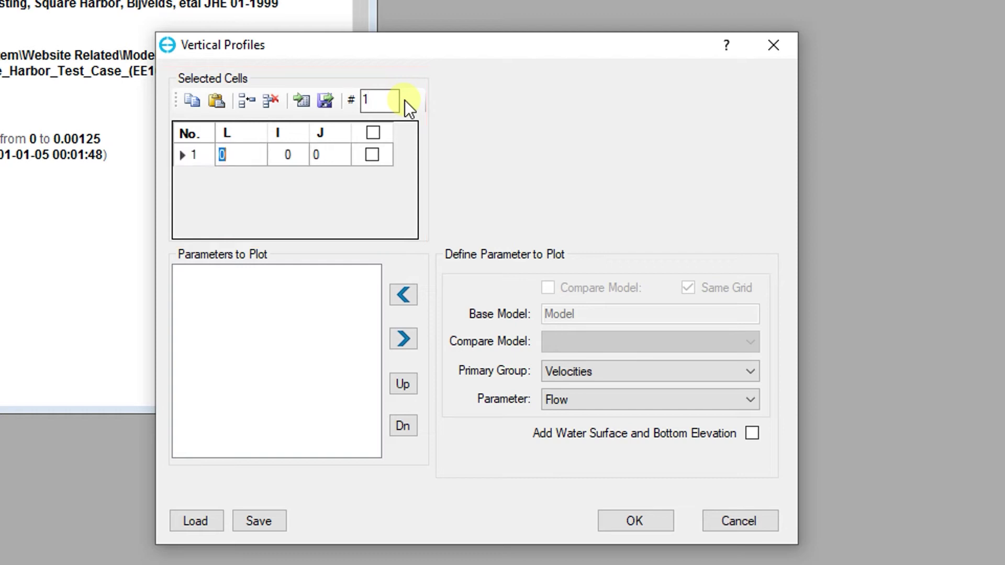
type("2040")
key("Return")
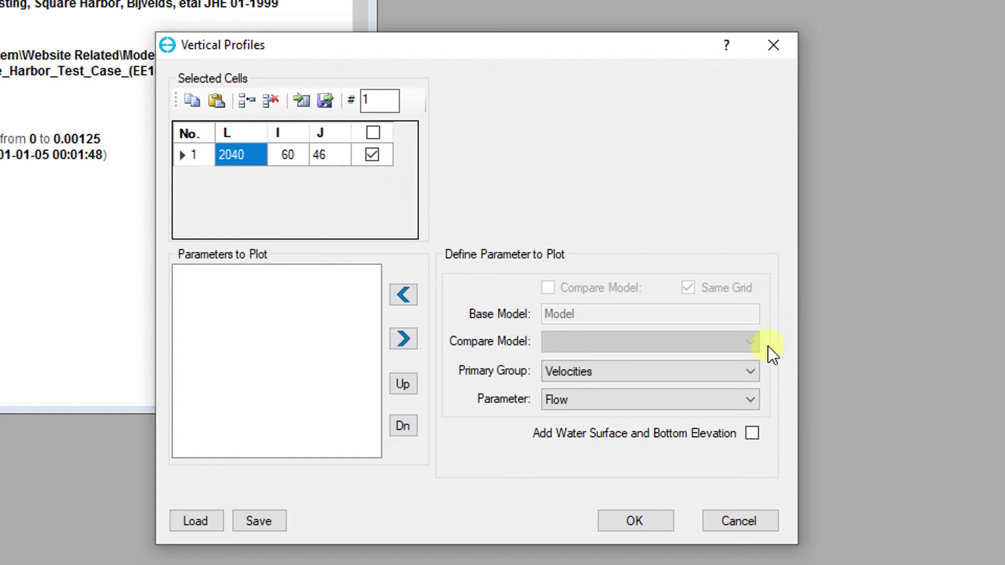
- Plot Velocities Flow for that cell, including water surface and bottom elevation
left_click(756, 375)
left_click(715, 388)
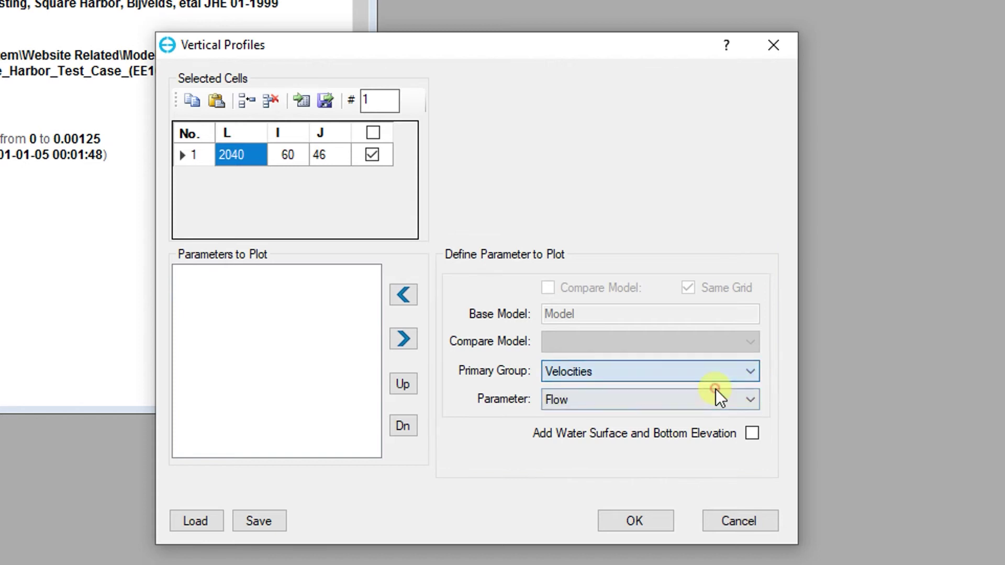
left_click(722, 400)
left_click(692, 406)
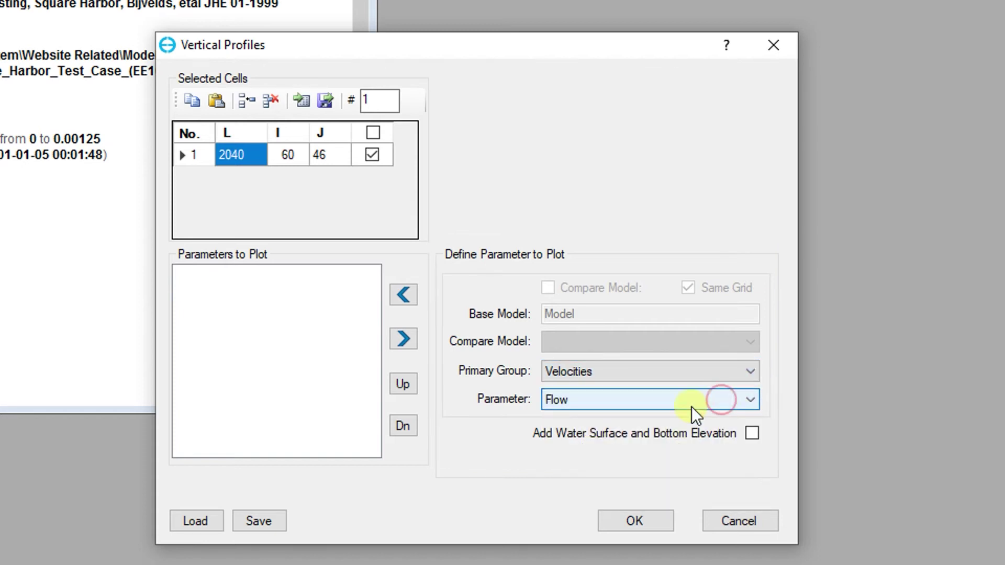
left_click(753, 433)
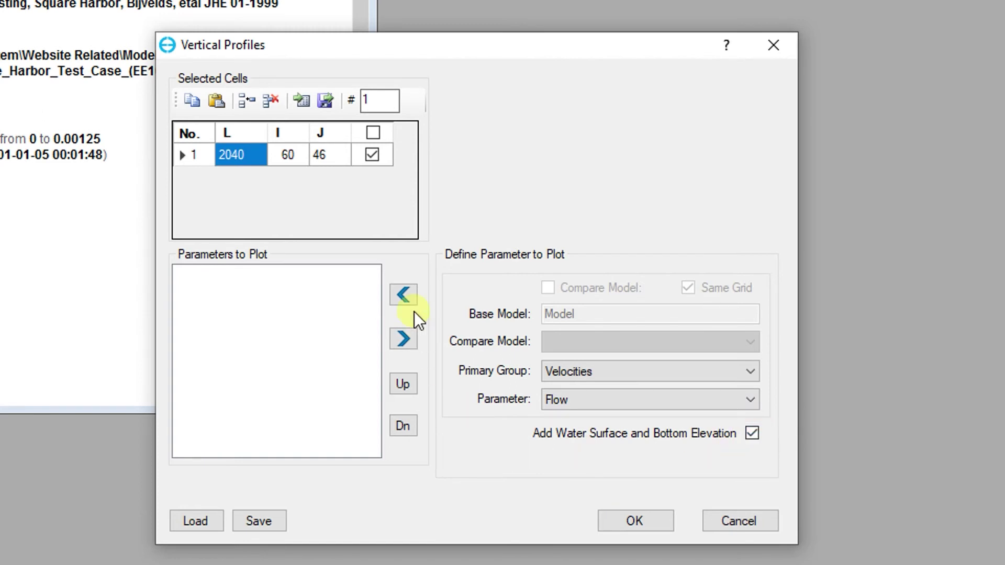
left_click(407, 297)
left_click(634, 523)
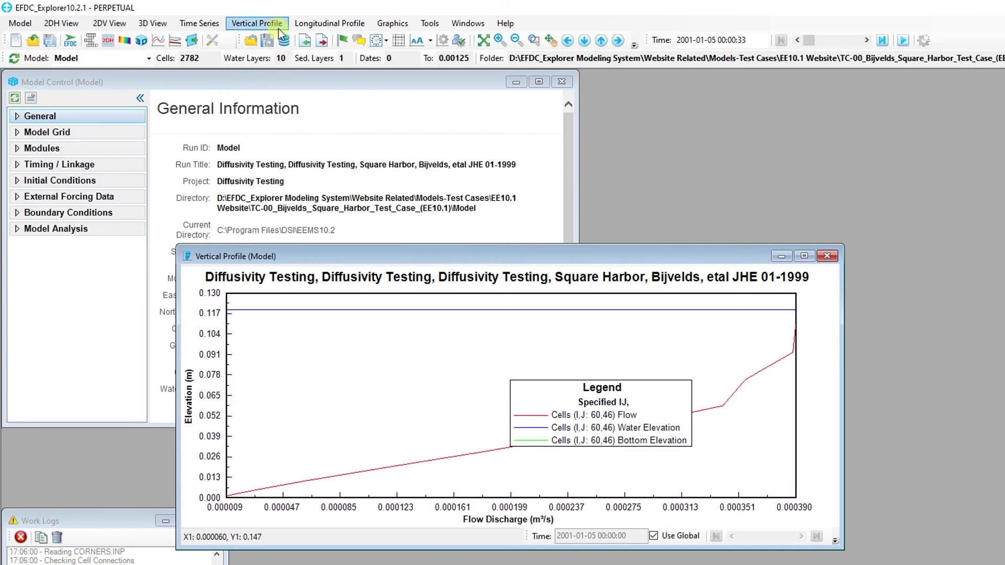
- Open Generate Animation for the flow profile, exporting VP_Flow.avi at 4 frames per second
left_click(244, 24)
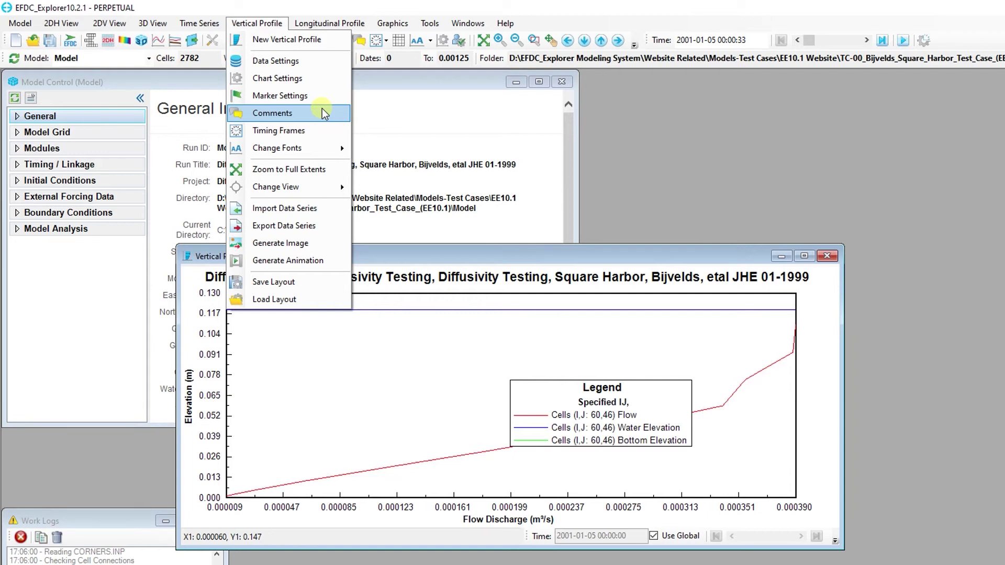
left_click(338, 261)
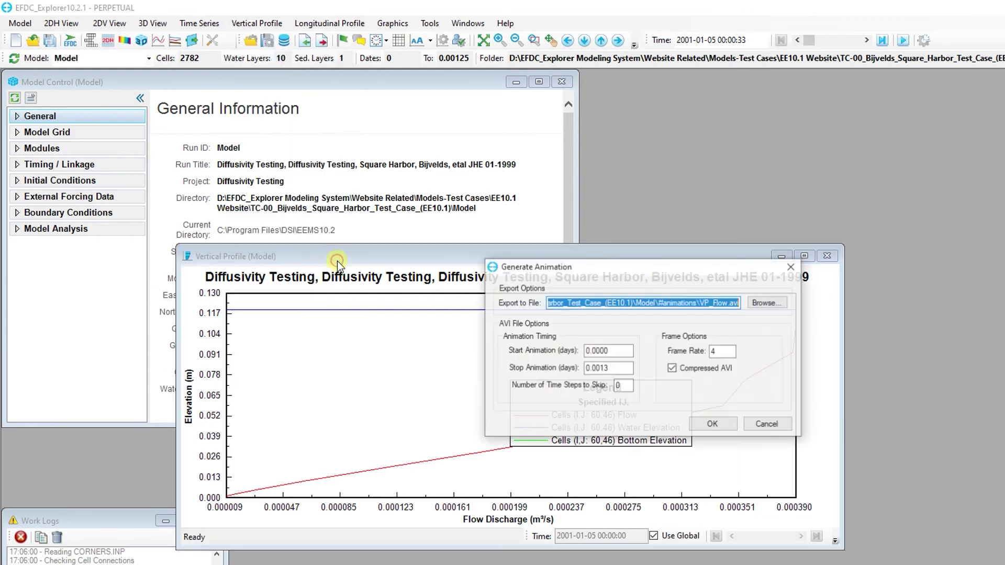
- Close the animation settings and open the vertical profile Timing Frames settings
left_click(791, 267)
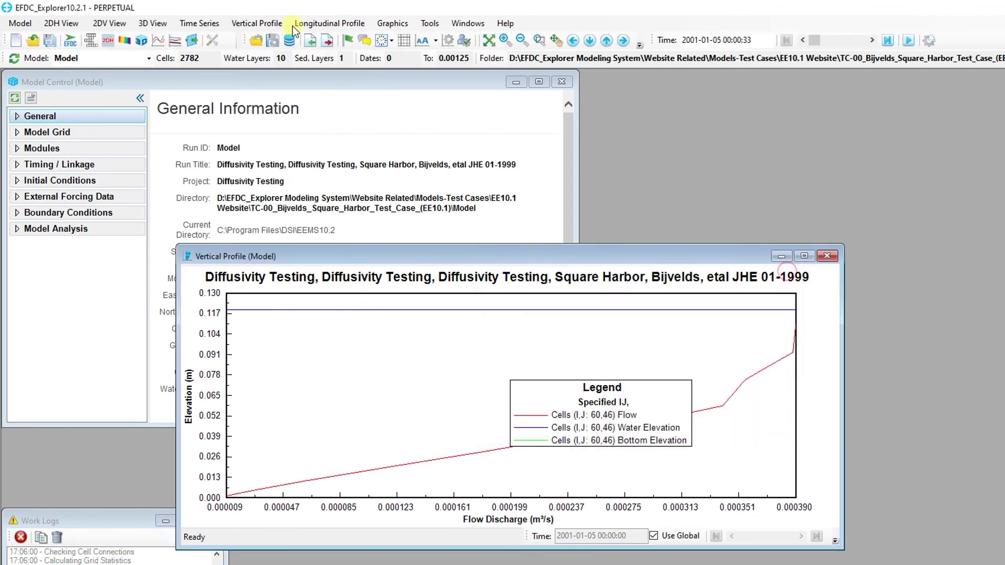
left_click(272, 23)
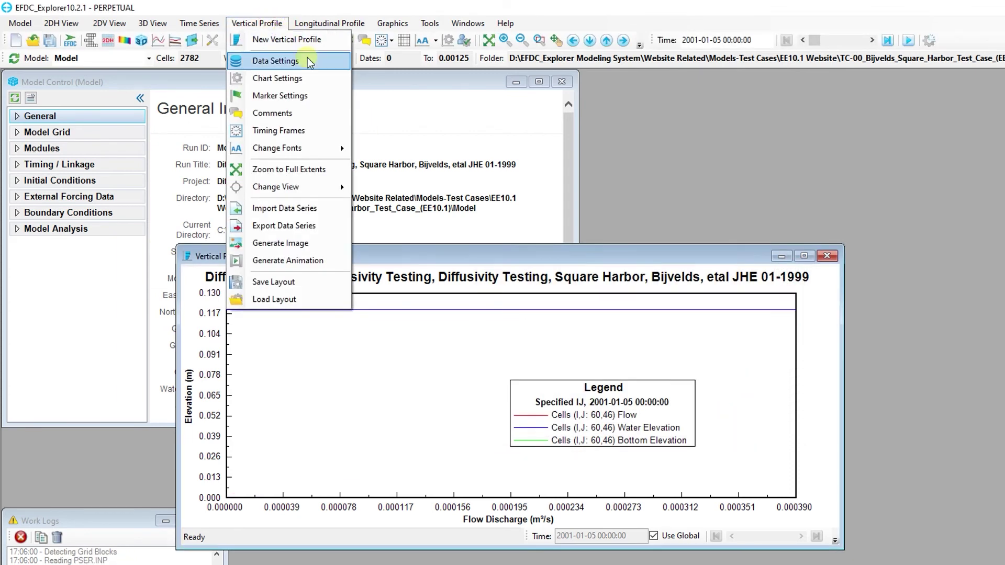
left_click(325, 133)
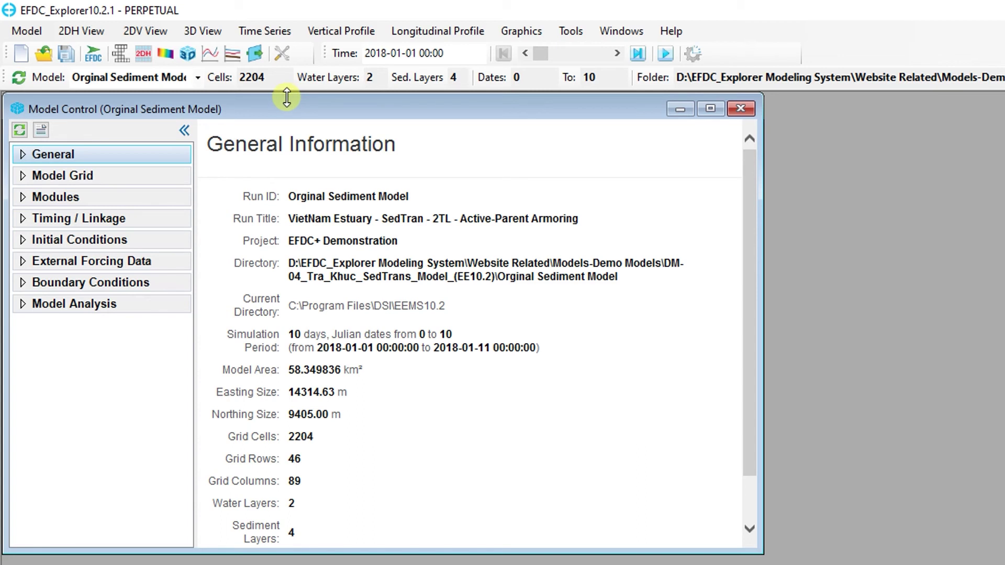
left_click(255, 54)
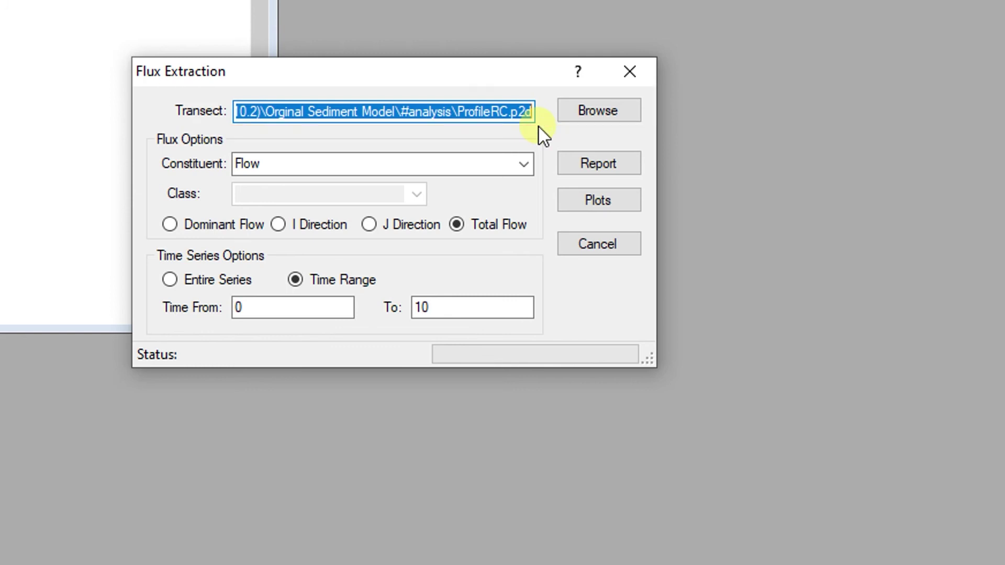
- Load the ProfileRC.p2d transect file from the #analysis folder
left_click(560, 118)
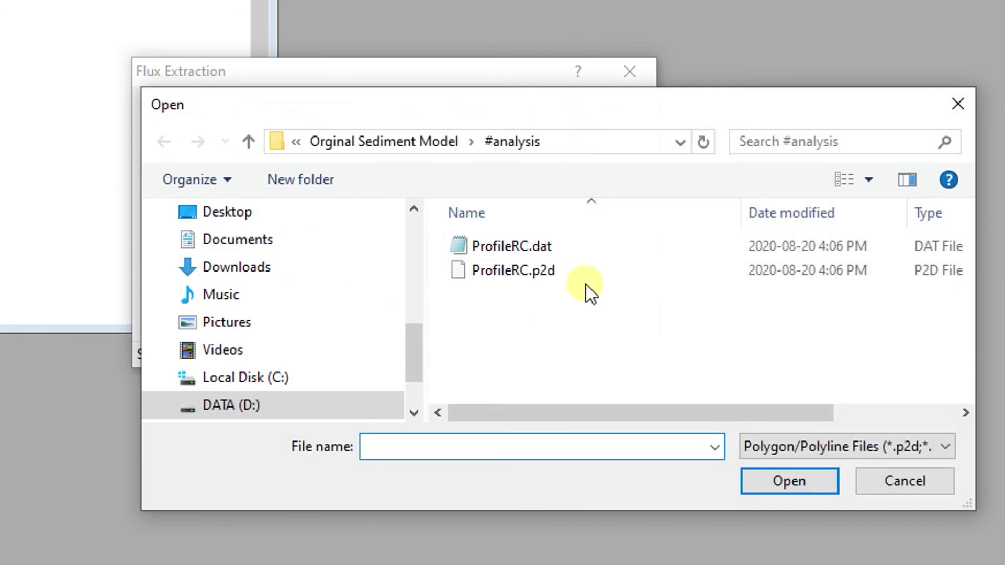
left_click(588, 275)
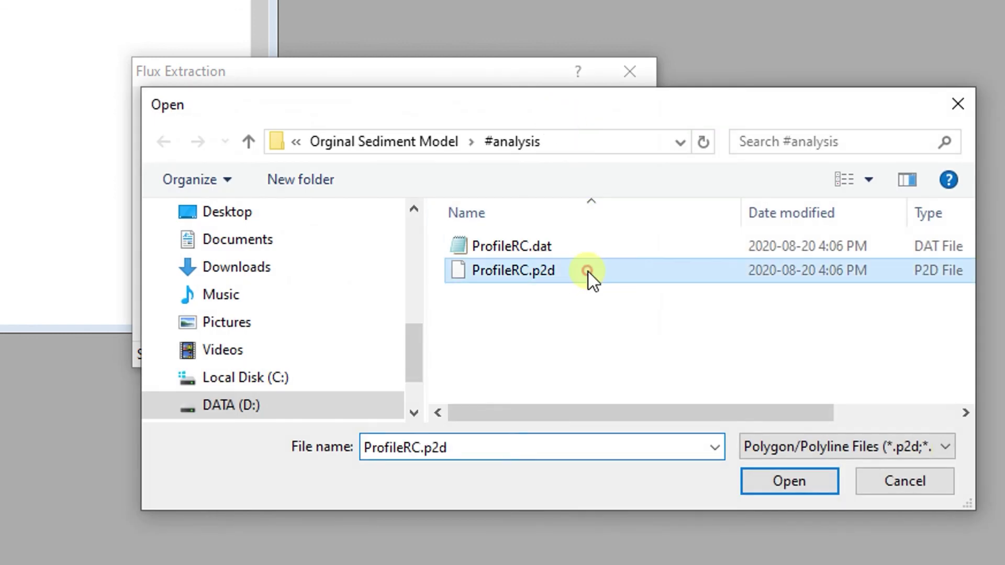
left_click(778, 478)
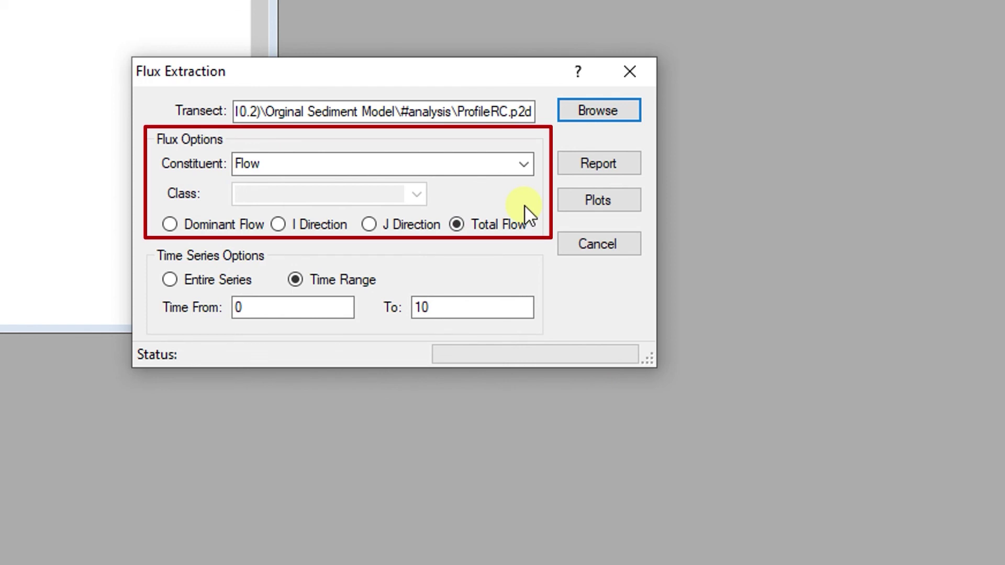
- Set the flux constituent to Cohesive Sediments with Cohesive Class 1
left_click(525, 166)
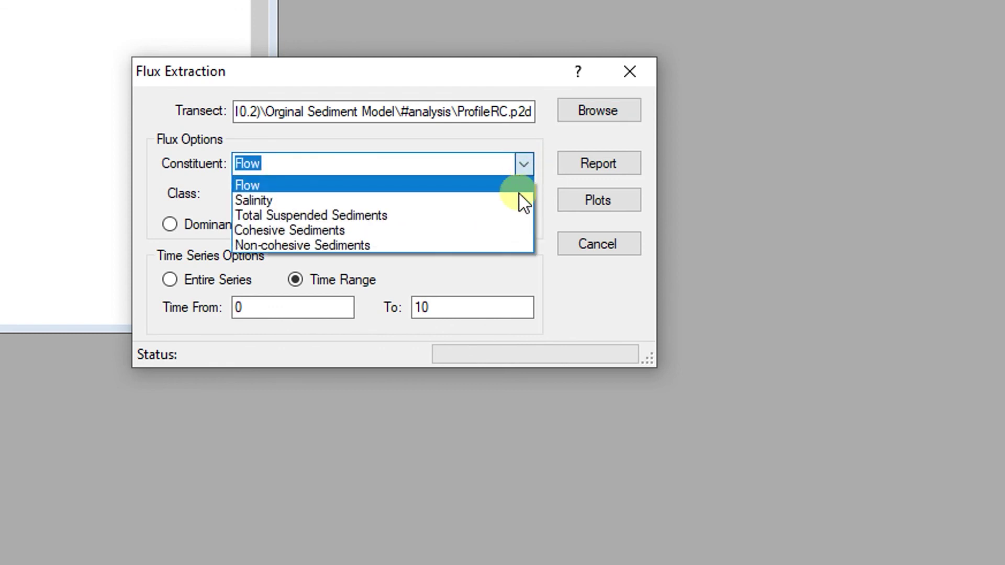
left_click(506, 227)
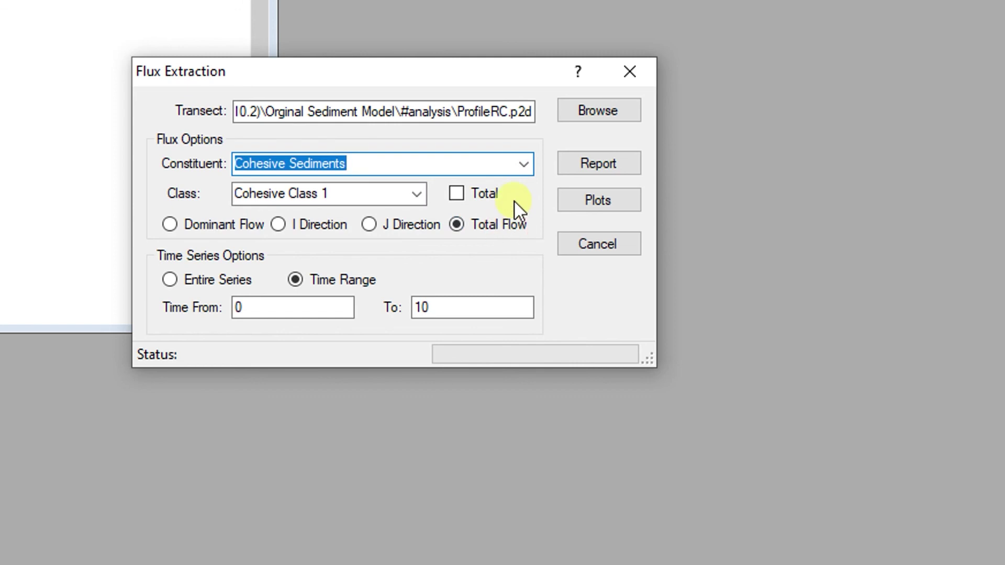
left_click(383, 196)
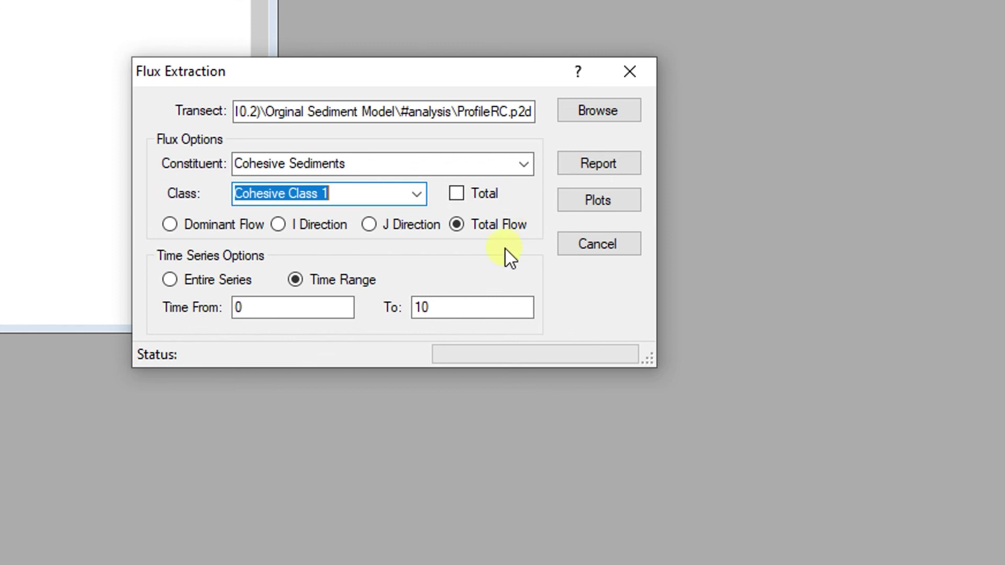
- Try the Dominant Flow, I Direction and J Direction options, ending on J Direction
left_click(171, 227)
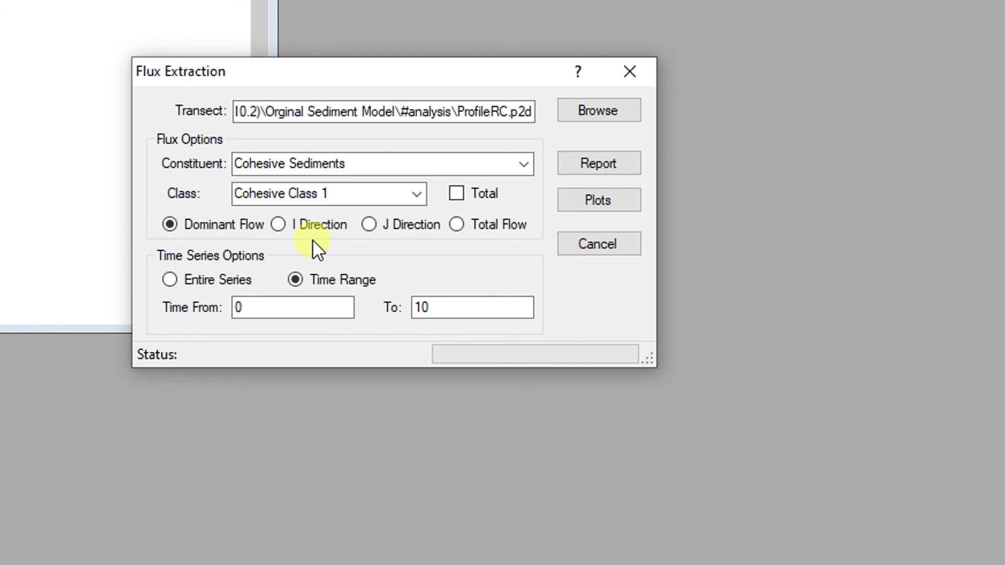
left_click(286, 227)
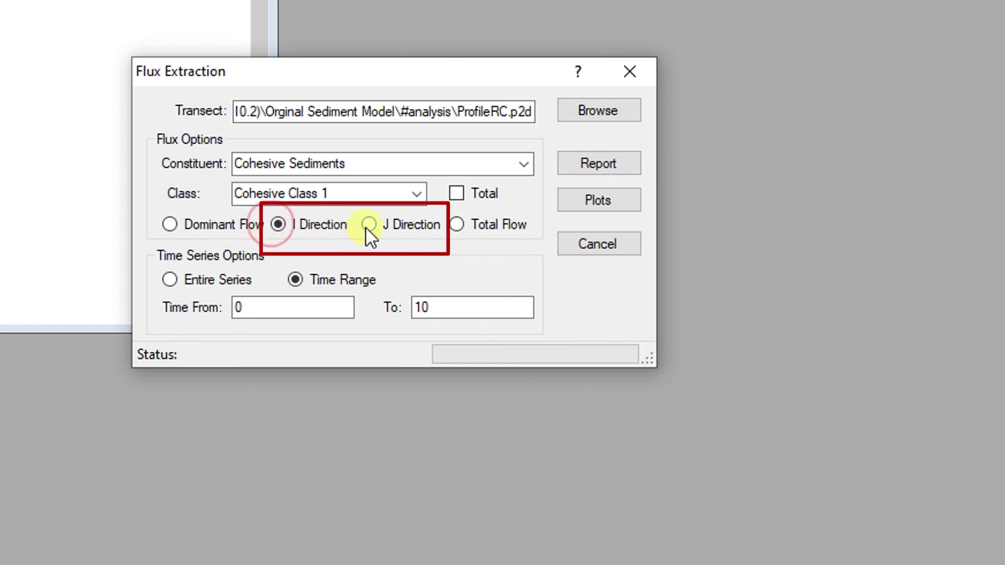
left_click(367, 227)
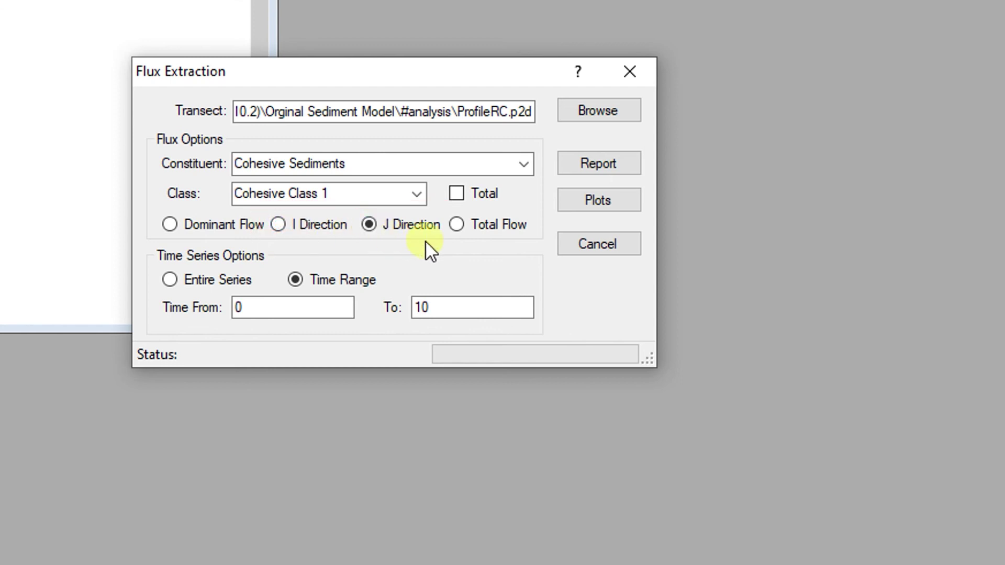
- Switch to Total Flow, keep the 0 to 10 time range instead of the entire series, and generate the report
left_click(461, 231)
left_click(233, 283)
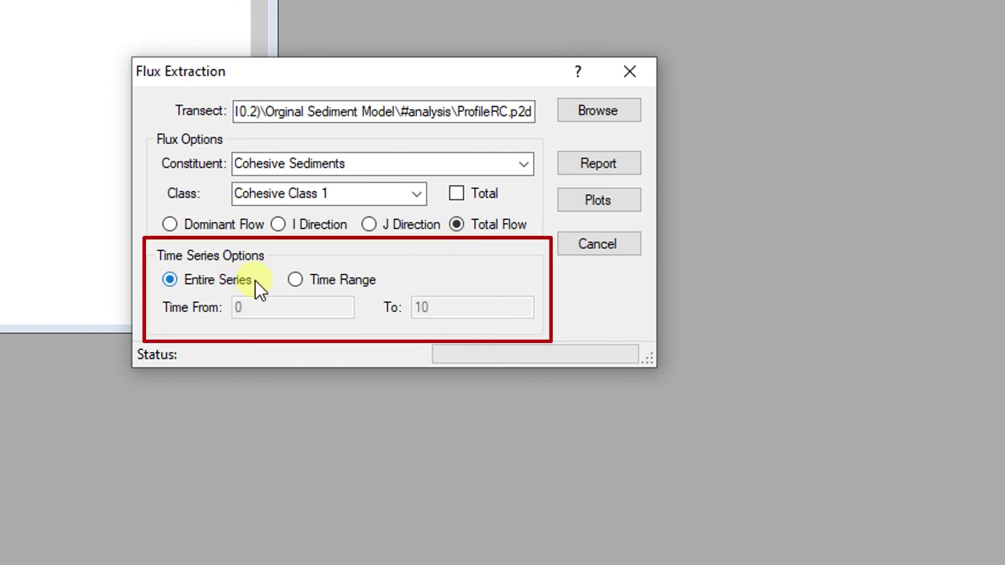
left_click(293, 283)
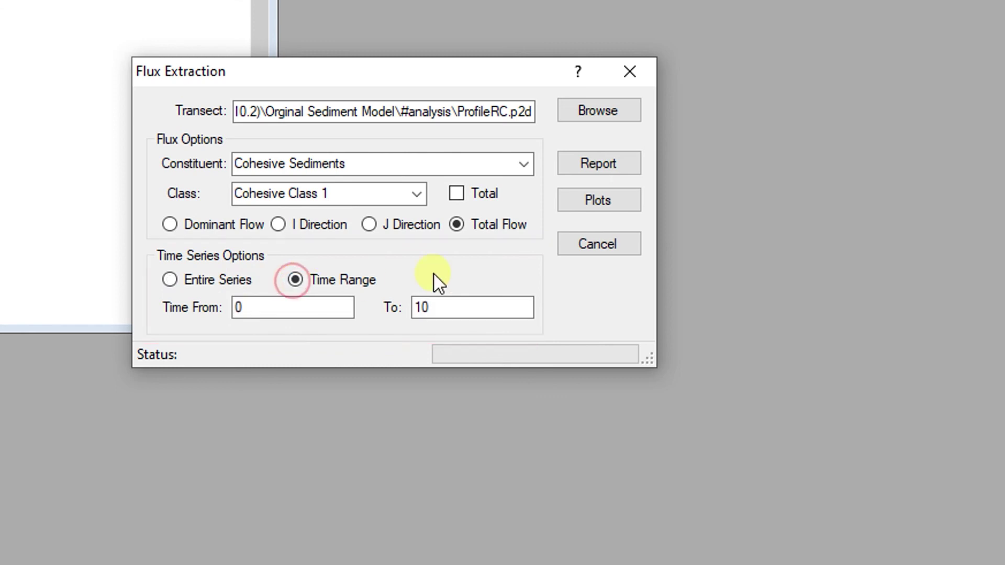
left_click(562, 166)
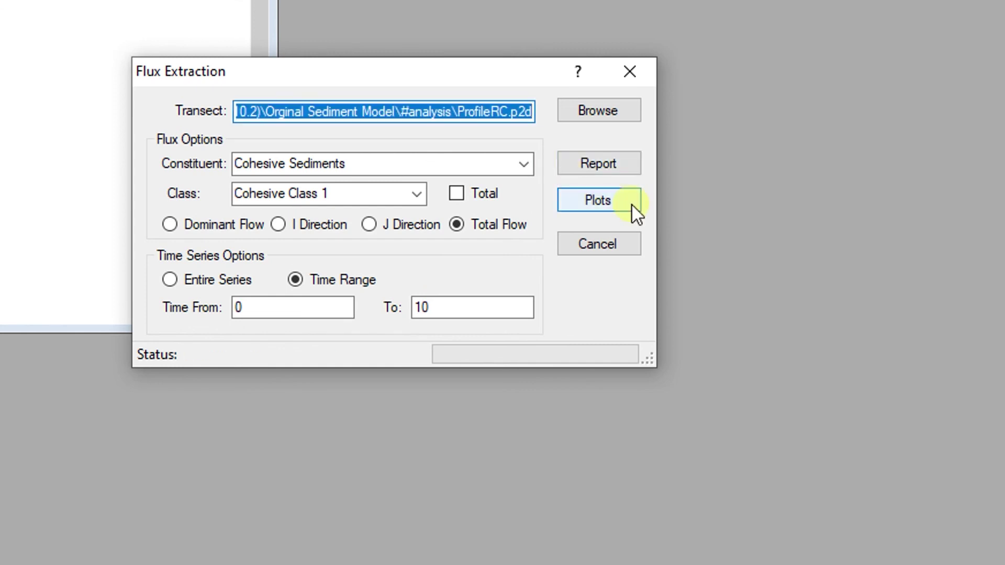